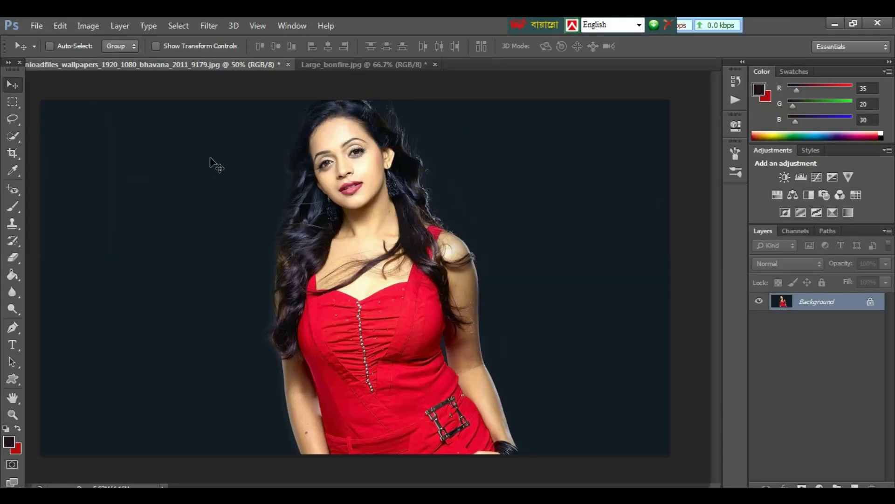
Quick-select the woman's head and hair, subtracting the dark background at the hair edge.
{"action": "key", "text": "w"}
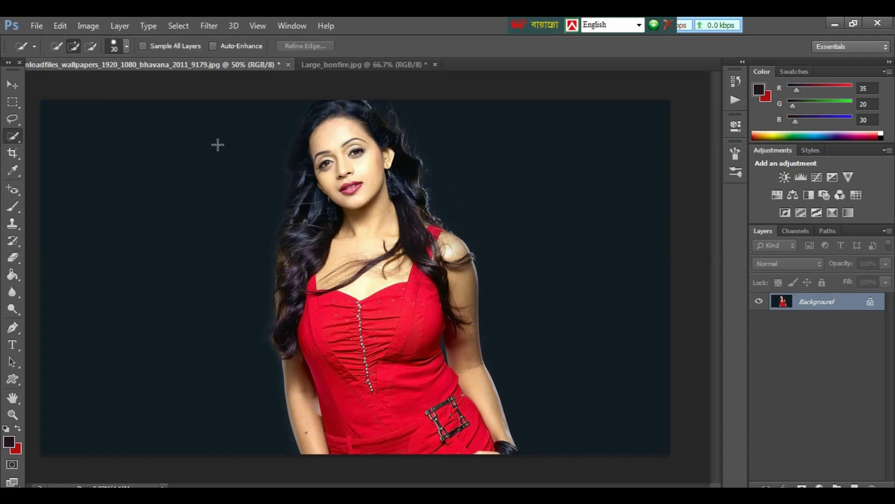
{"action": "mouse_move", "coordinate": [354, 157]}
{"action": "left_mouse_down"}
{"action": "mouse_move", "coordinate": [330, 138]}
{"action": "mouse_move", "coordinate": [398, 170]}
{"action": "mouse_move", "coordinate": [321, 197]}
{"action": "mouse_move", "coordinate": [322, 121]}
{"action": "mouse_move", "coordinate": [293, 228]}
{"action": "left_mouse_up"}
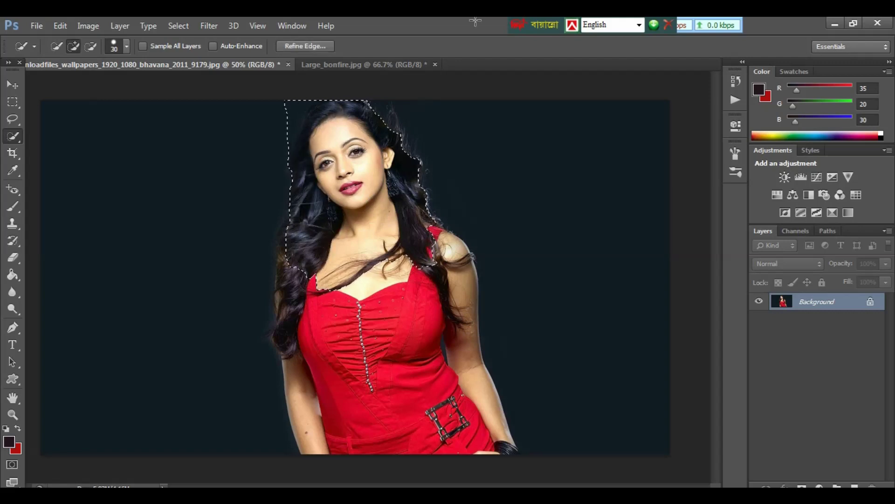
{"action": "left_click_drag", "start_coordinate": [290, 98], "coordinate": [285, 146]}
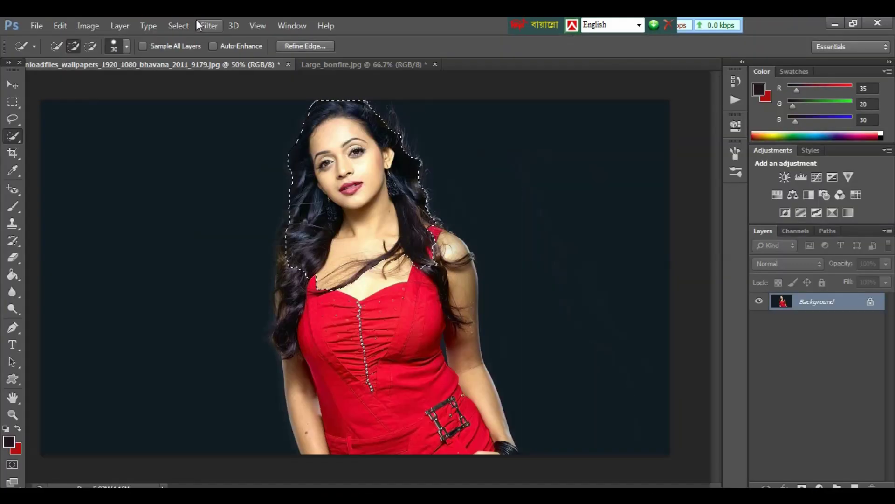
Refine the head selection's edge with Smart Radius, output as a new layer with layer mask.
{"action": "left_click", "coordinate": [180, 26]}
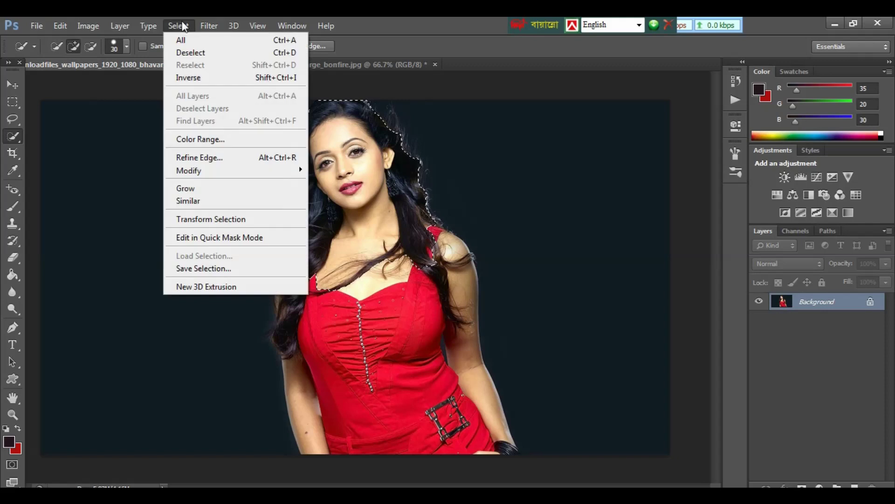
{"action": "left_click", "coordinate": [213, 158]}
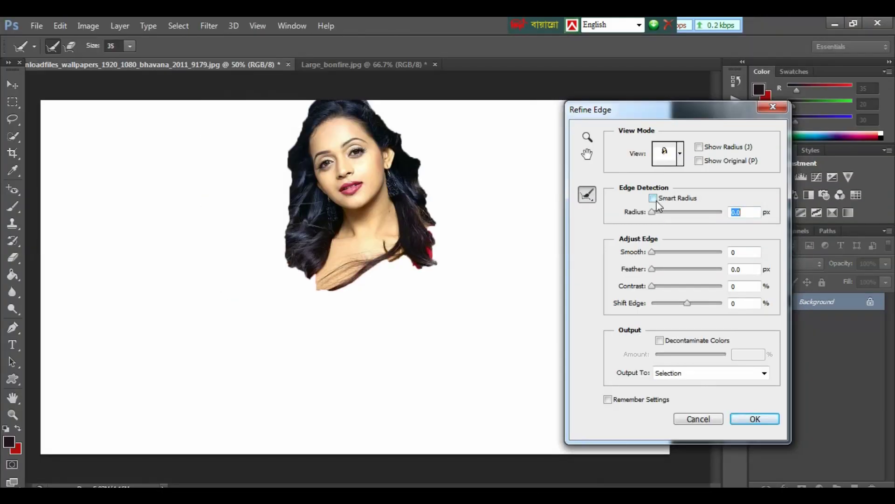
{"action": "left_click", "coordinate": [653, 198]}
{"action": "mouse_move", "coordinate": [419, 180]}
{"action": "left_mouse_down"}
{"action": "mouse_move", "coordinate": [431, 272]}
{"action": "mouse_move", "coordinate": [327, 295]}
{"action": "mouse_move", "coordinate": [290, 174]}
{"action": "mouse_move", "coordinate": [382, 109]}
{"action": "mouse_move", "coordinate": [423, 173]}
{"action": "left_mouse_up"}
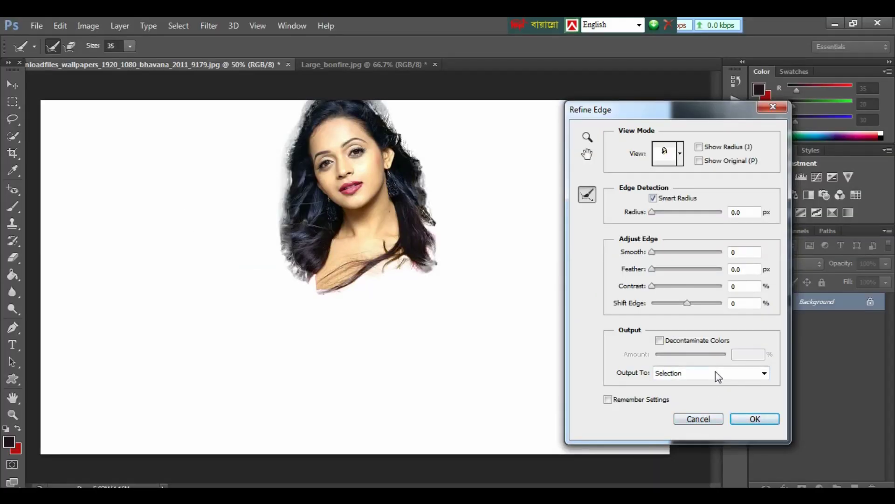
{"action": "left_click", "coordinate": [715, 372]}
{"action": "left_click", "coordinate": [752, 418]}
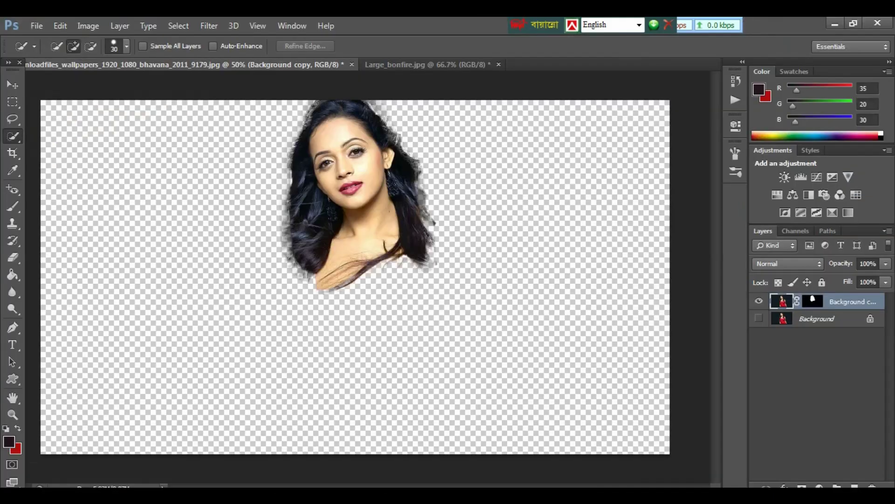
Add a Black & White adjustment layer above the cut-out head.
{"action": "left_click", "coordinate": [819, 486]}
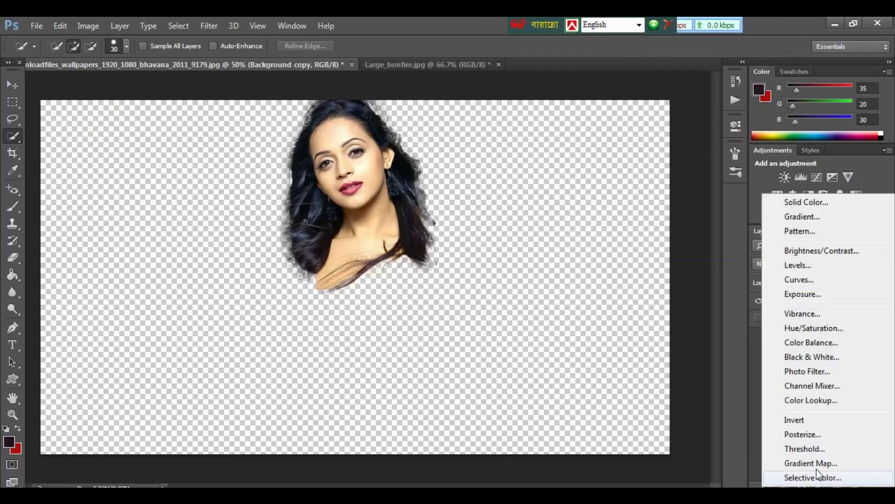
{"action": "left_click", "coordinate": [803, 358]}
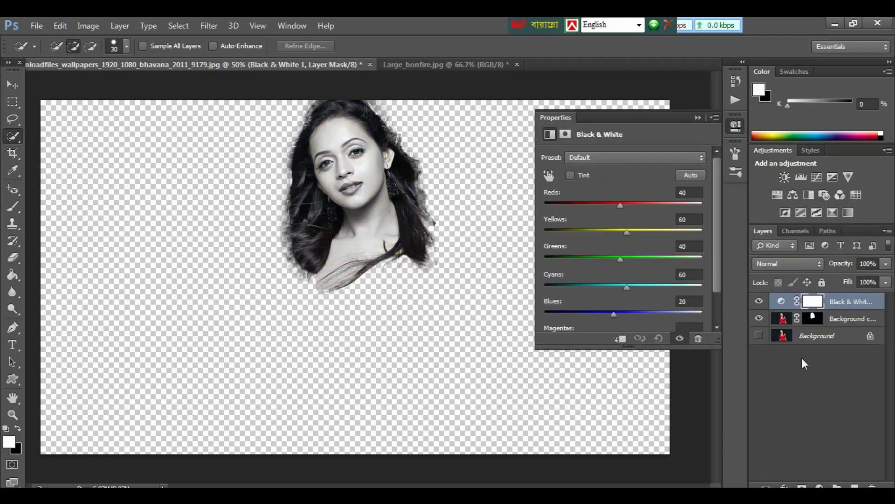
{"action": "left_click", "coordinate": [698, 118]}
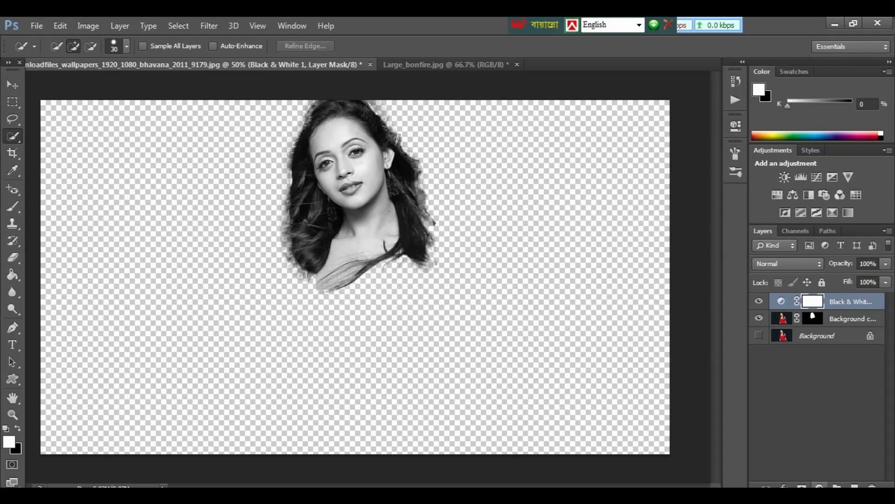
Add an Invert adjustment layer to turn the grayscale head into a negative.
{"action": "left_click", "coordinate": [819, 485]}
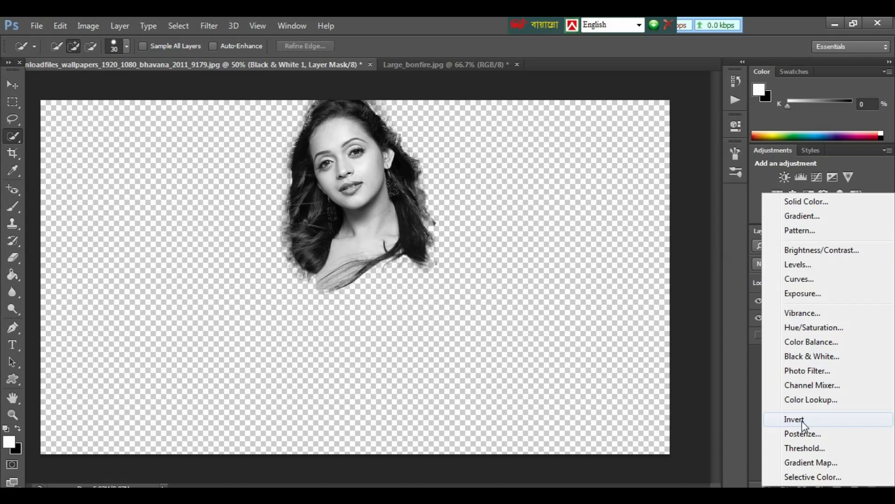
{"action": "left_click", "coordinate": [803, 422]}
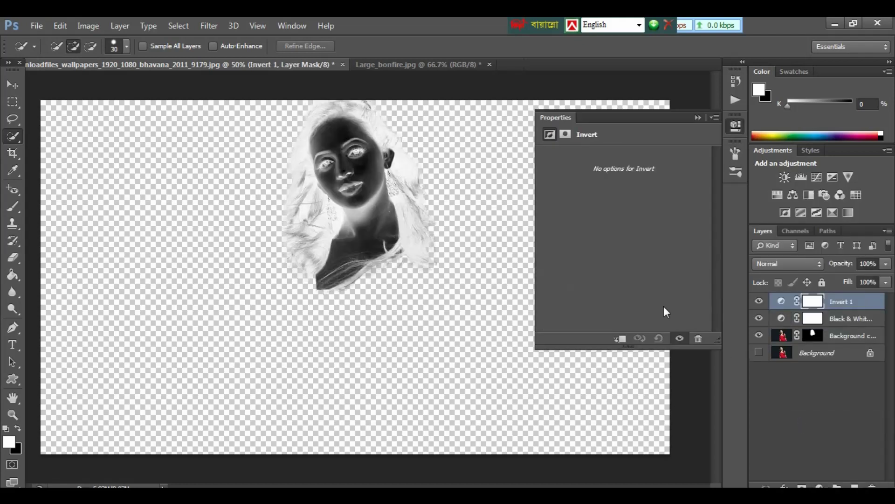
{"action": "left_click", "coordinate": [702, 116]}
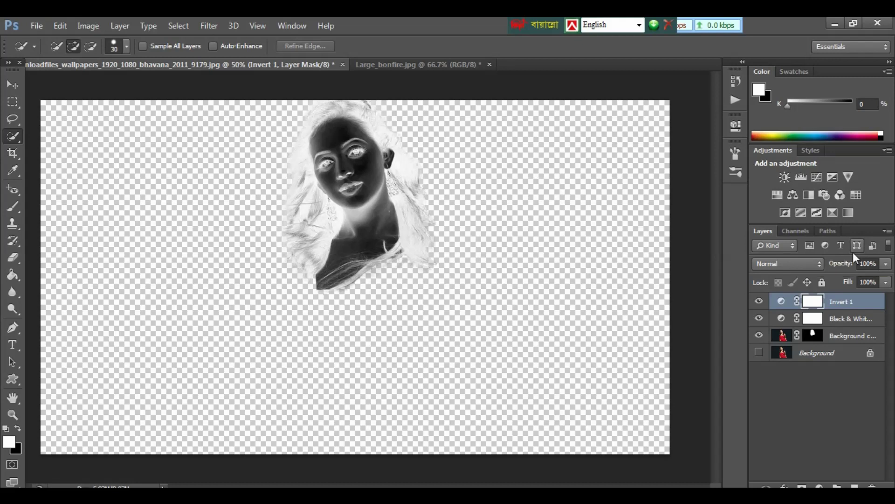
Convert the Invert 1, Black & White and Background copy layers into one smart object.
{"action": "left_click", "coordinate": [850, 384]}
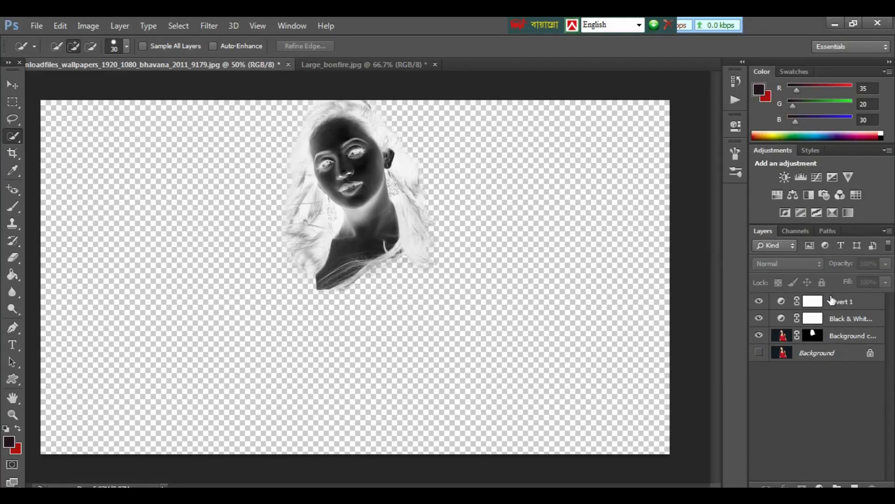
{"action": "left_click", "coordinate": [831, 304]}
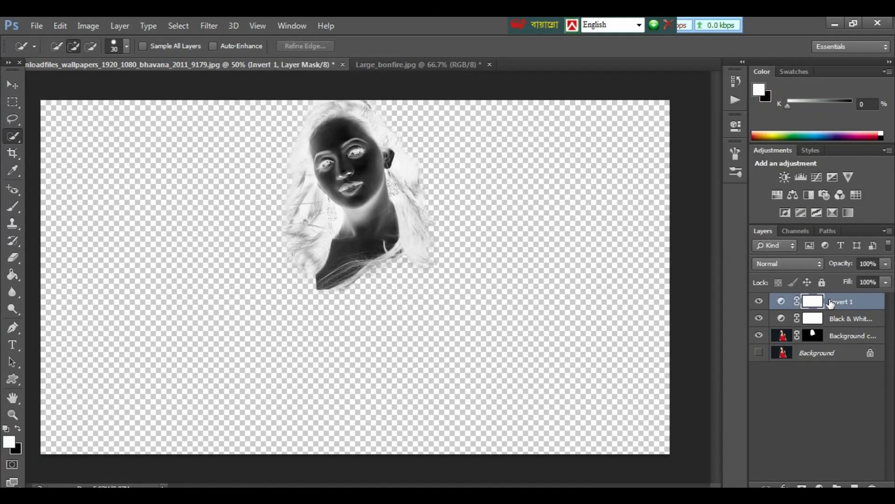
{"action": "left_click", "coordinate": [848, 320], "text": "shift"}
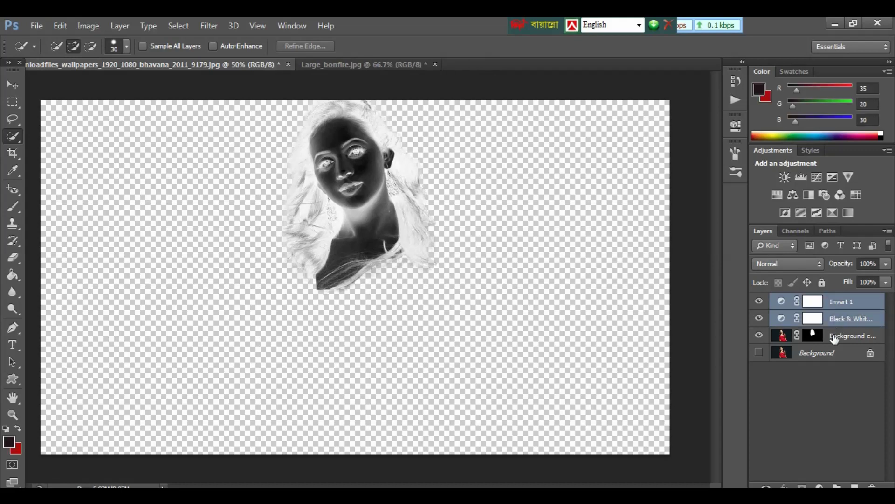
{"action": "left_click", "coordinate": [835, 337], "text": "shift"}
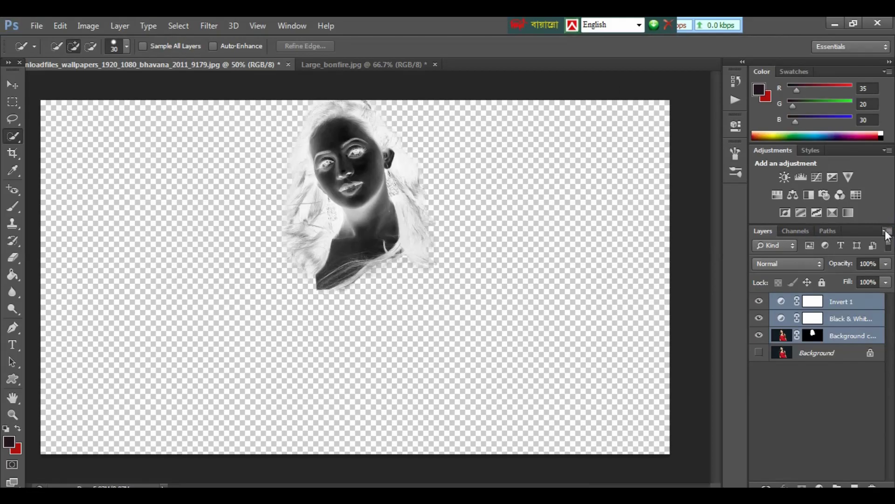
{"action": "left_click", "coordinate": [888, 233]}
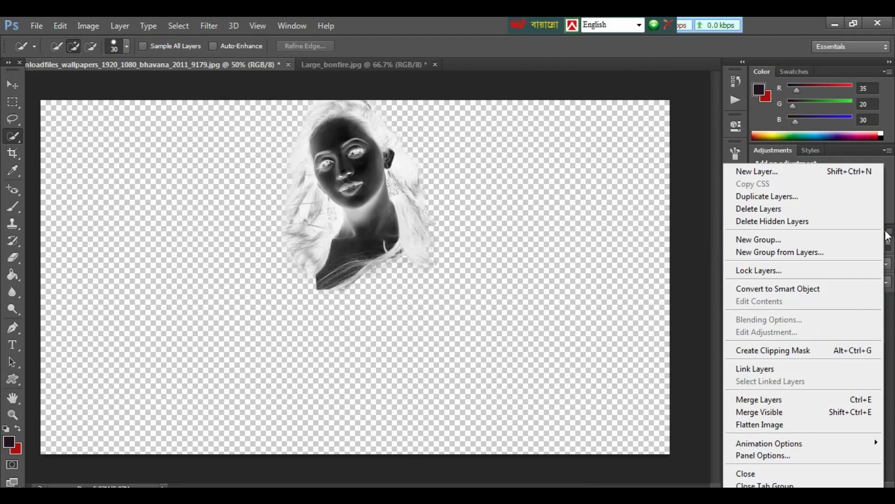
{"action": "left_click", "coordinate": [777, 288]}
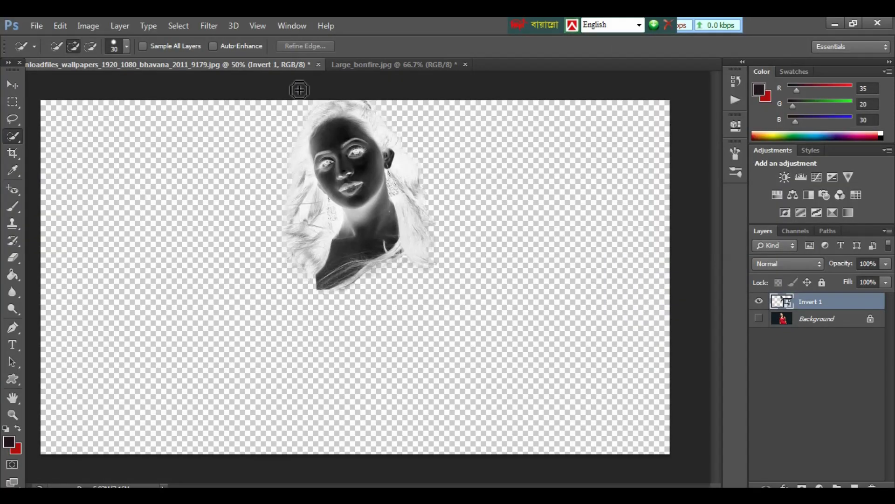
Apply a 2.1-pixel Gaussian Blur smart filter to the negative head.
{"action": "left_click", "coordinate": [213, 26]}
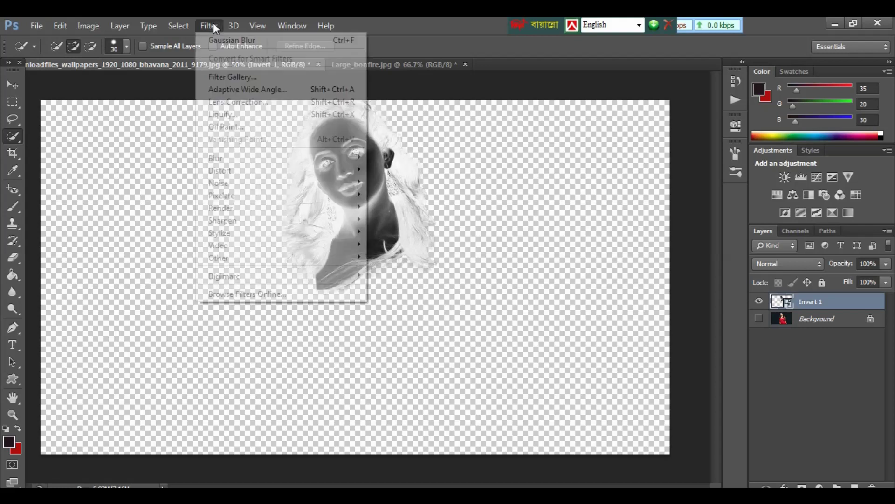
{"action": "mouse_move", "coordinate": [216, 158]}
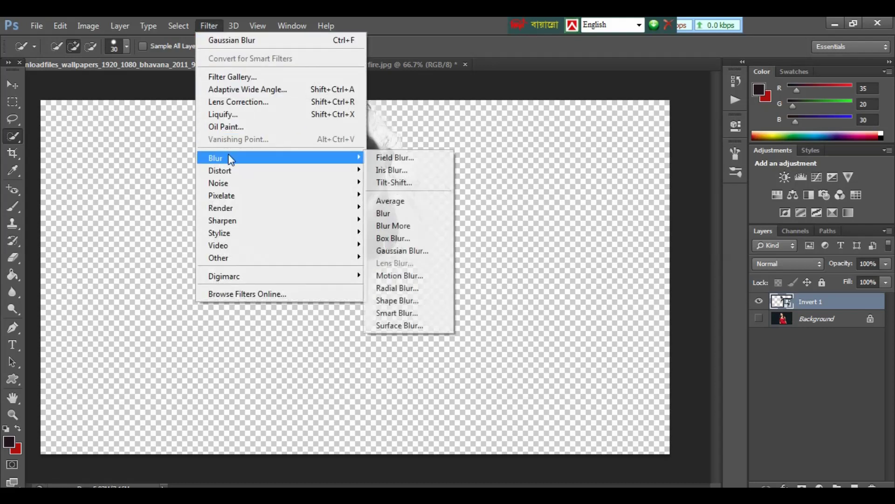
{"action": "left_click", "coordinate": [393, 251]}
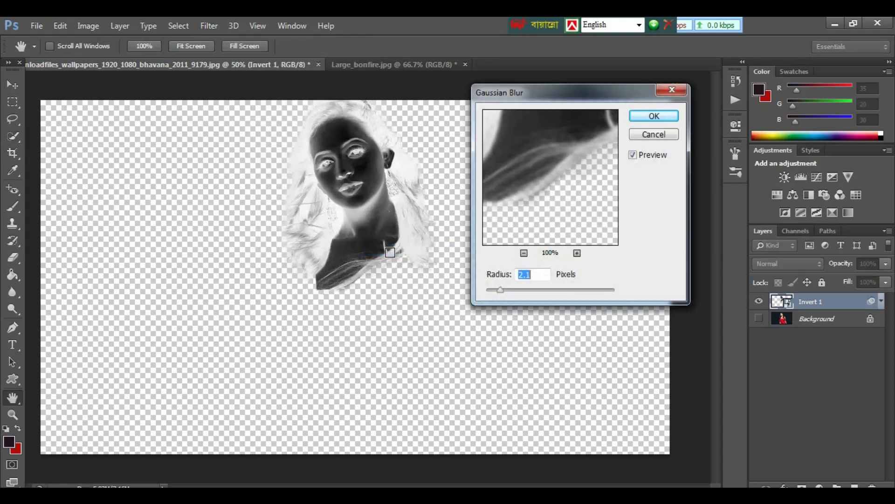
{"action": "left_click_drag", "start_coordinate": [562, 151], "coordinate": [560, 226]}
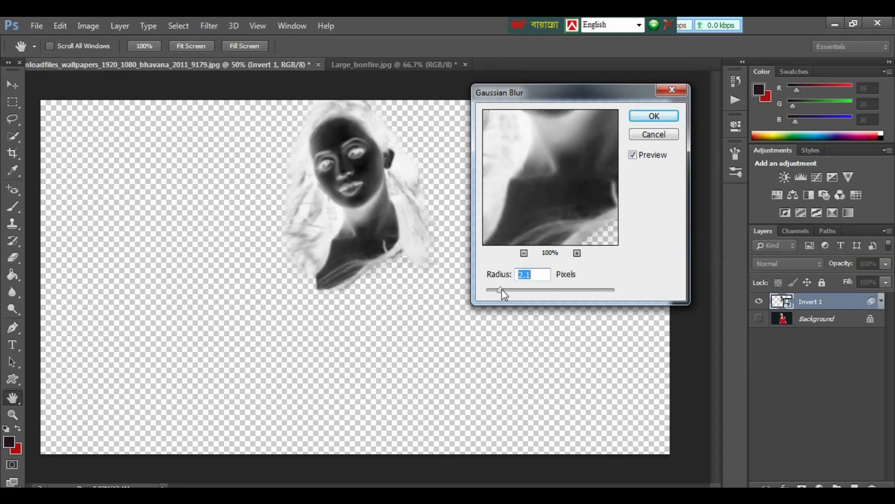
{"action": "left_click", "coordinate": [654, 116]}
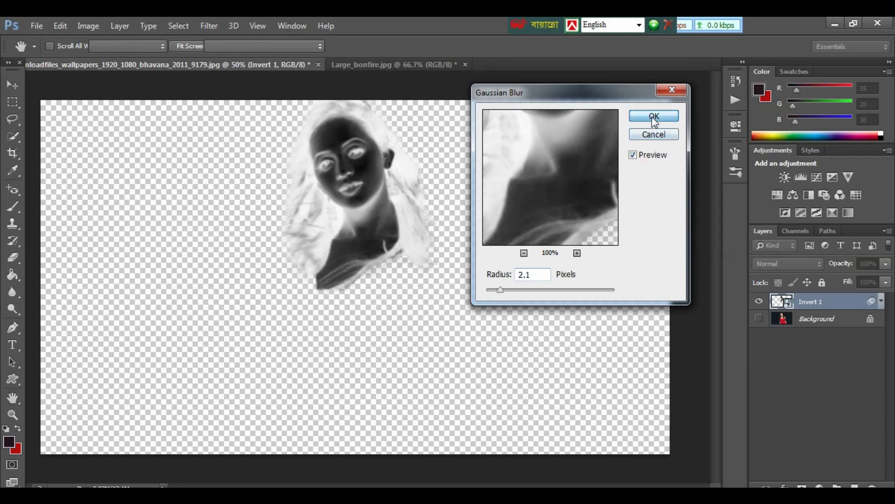
Bring up the Large_bonfire.jpg photo and view it at 100%.
{"action": "key", "text": "w"}
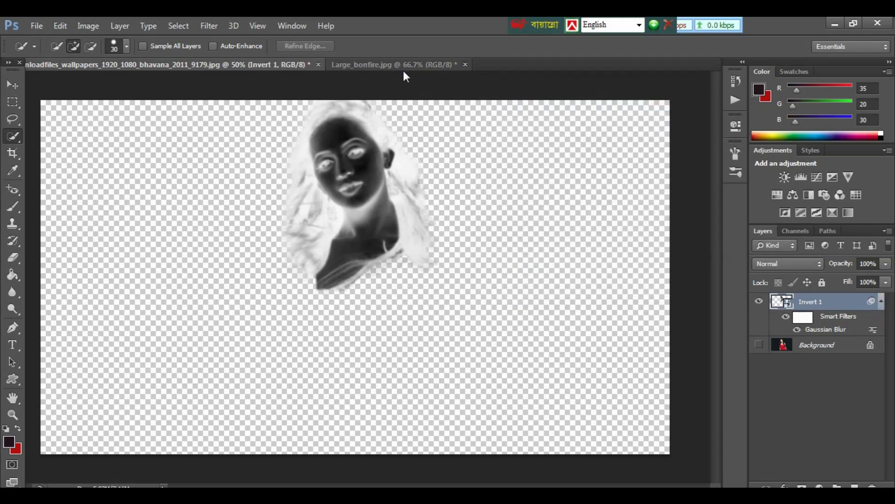
{"action": "left_click", "coordinate": [405, 75]}
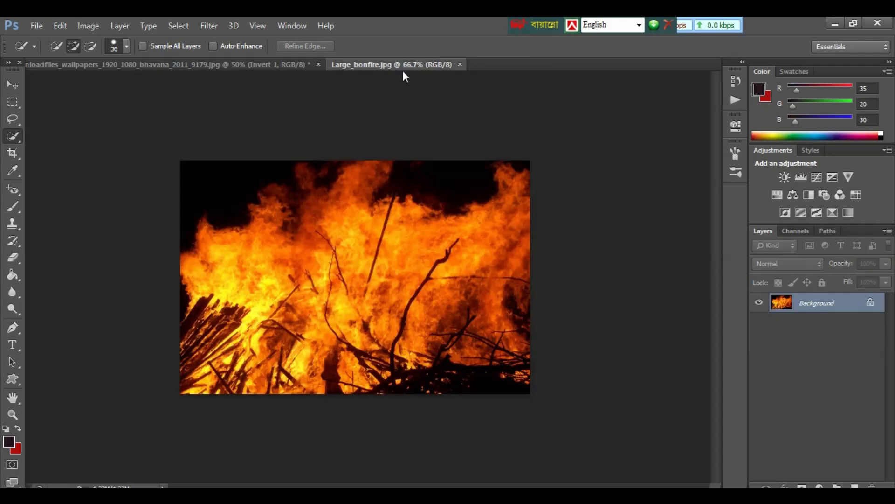
{"action": "key", "text": "ctrl+plus"}
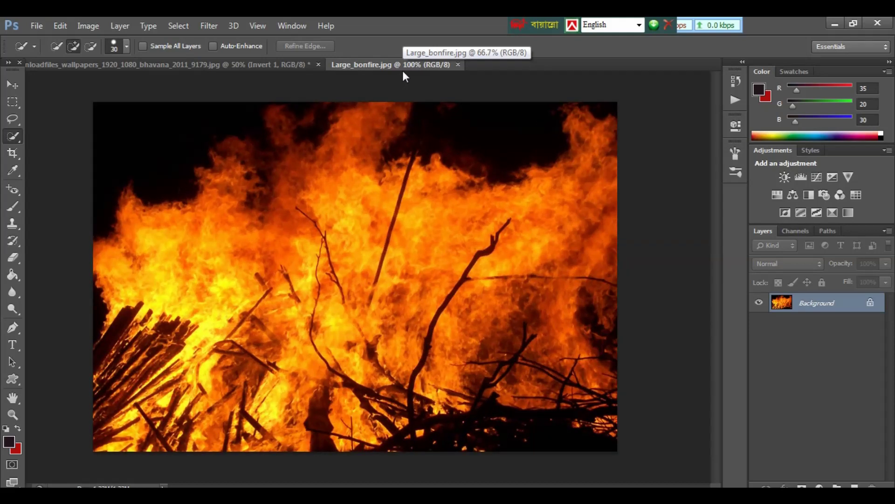
Copy the Invert 1 portrait into the bonfire photo and place it right of the fire.
{"action": "left_click", "coordinate": [260, 61]}
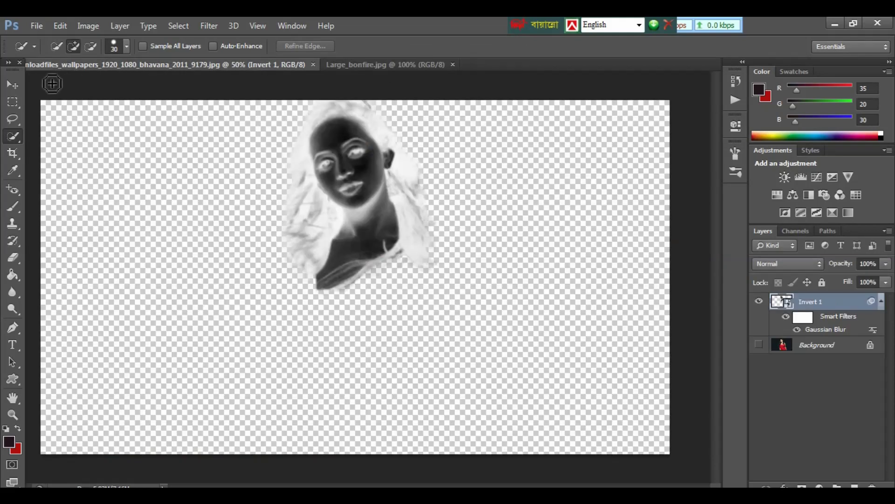
{"action": "left_click", "coordinate": [14, 85]}
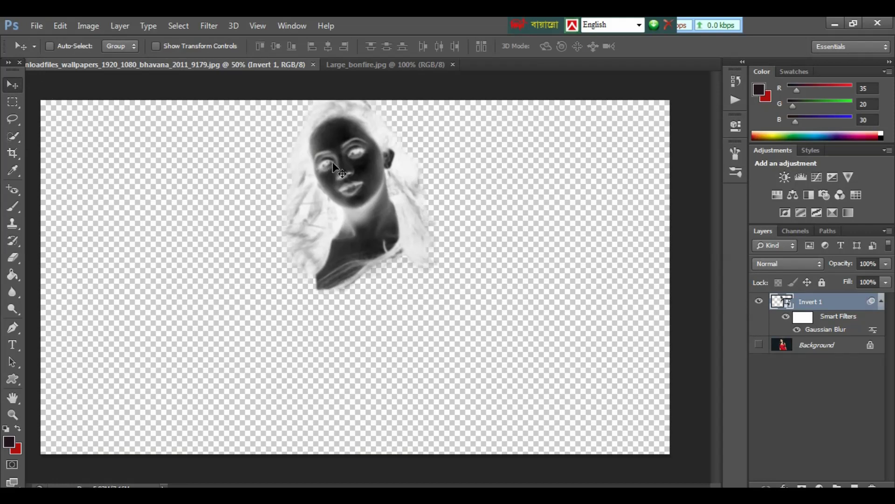
{"action": "mouse_move", "coordinate": [332, 161]}
{"action": "left_mouse_down"}
{"action": "mouse_move", "coordinate": [379, 110]}
{"action": "mouse_move", "coordinate": [385, 226]}
{"action": "left_mouse_up"}
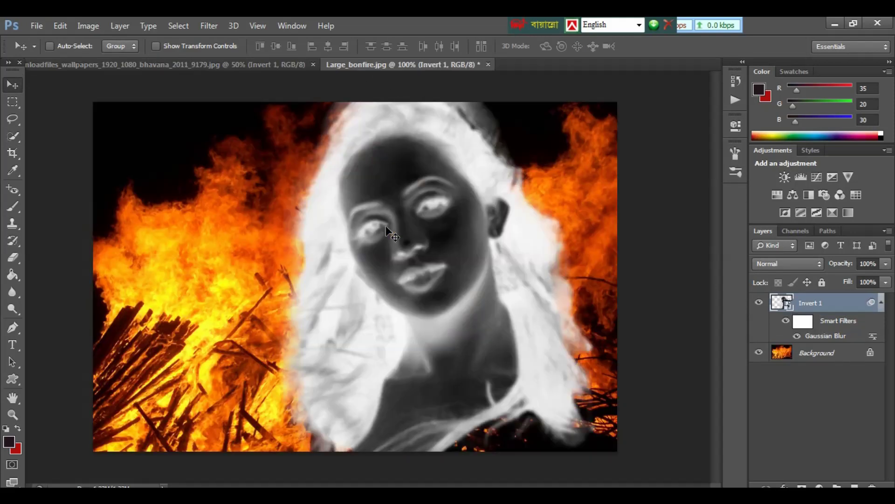
{"action": "key", "text": "ctrl+minus"}
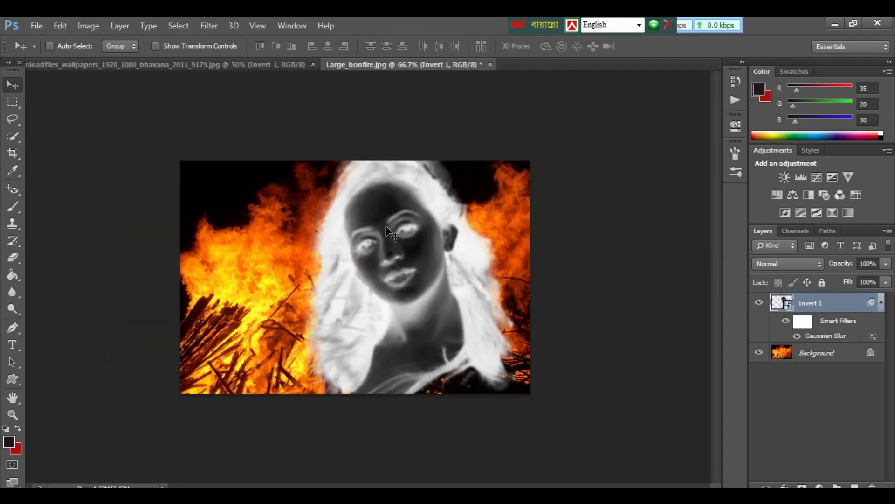
{"action": "mouse_move", "coordinate": [394, 230]}
{"action": "left_mouse_down"}
{"action": "mouse_move", "coordinate": [398, 246]}
{"action": "mouse_move", "coordinate": [439, 235]}
{"action": "left_mouse_up"}
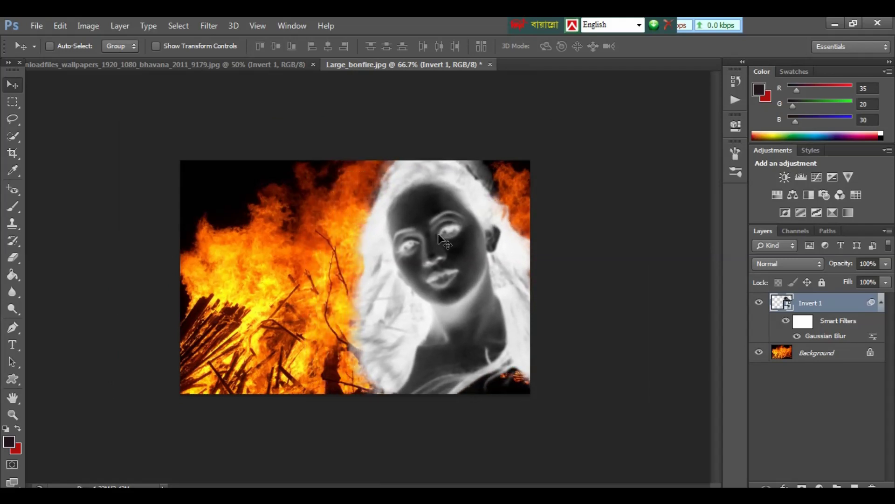
Scale the portrait layer down slightly from its top-left corner with Free Transform.
{"action": "key", "text": "ctrl+t"}
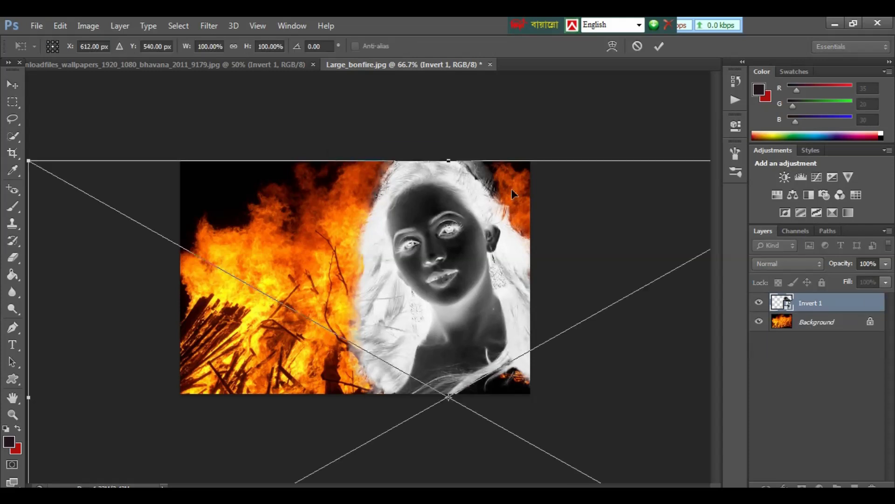
{"action": "key", "text": "ctrl+minus"}
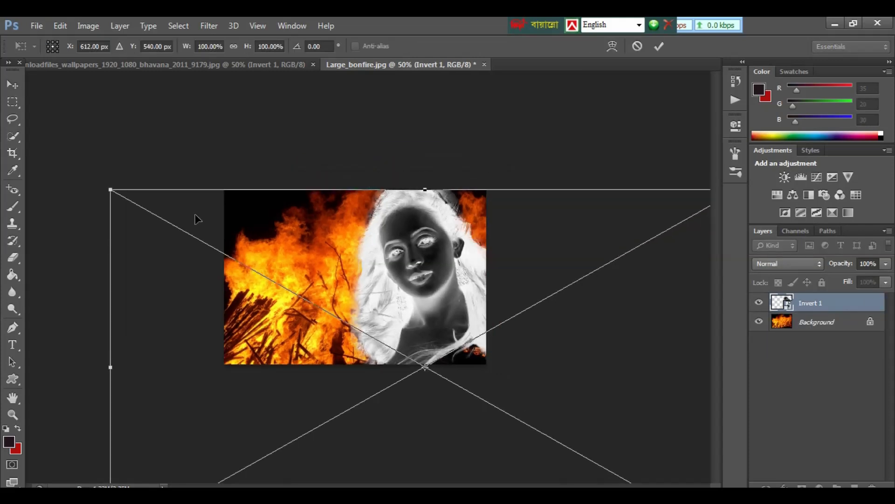
{"action": "left_click_drag", "start_coordinate": [116, 193], "coordinate": [114, 192]}
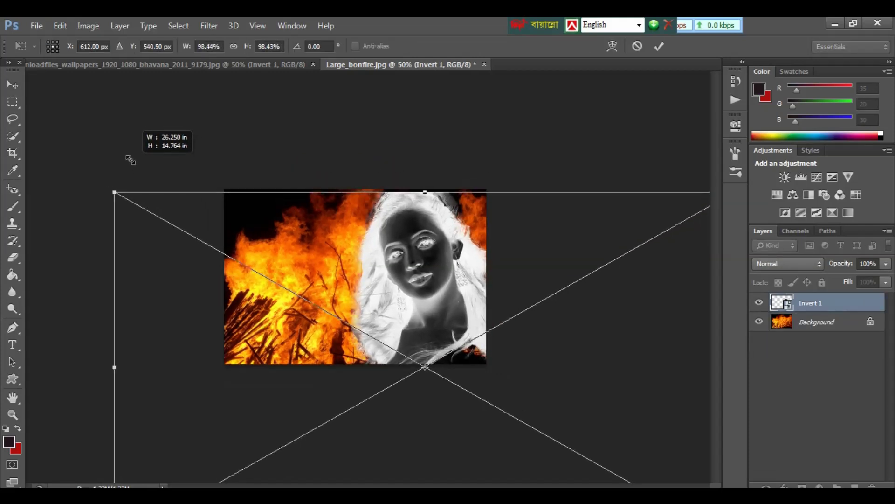
{"action": "key", "text": "Return"}
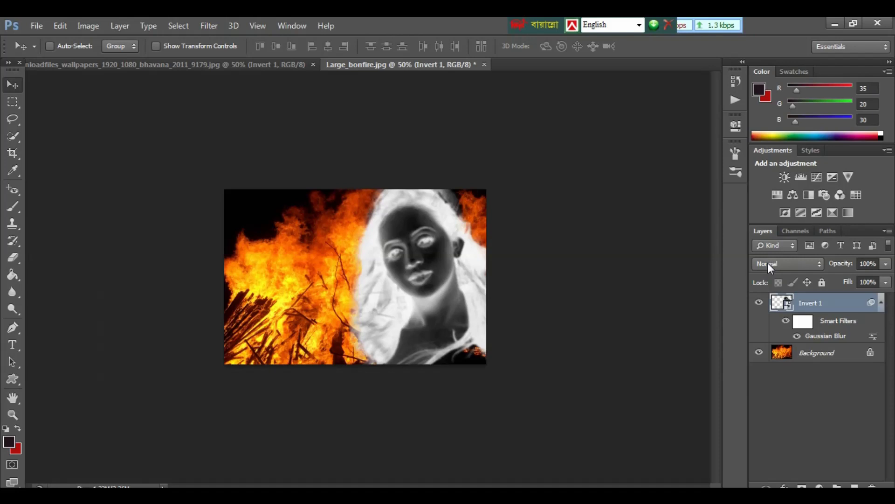
Set the Invert 1 layer to Vivid Light blend mode at 51% opacity.
{"action": "left_click", "coordinate": [768, 262]}
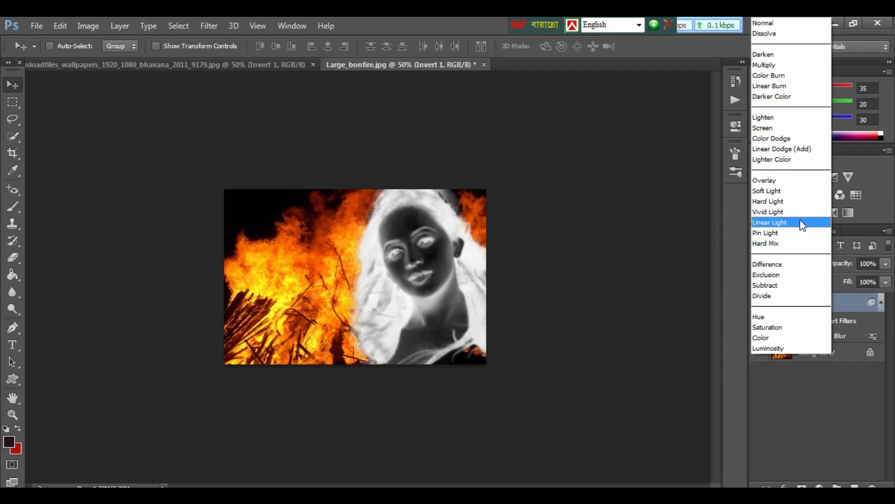
{"action": "left_click", "coordinate": [775, 212]}
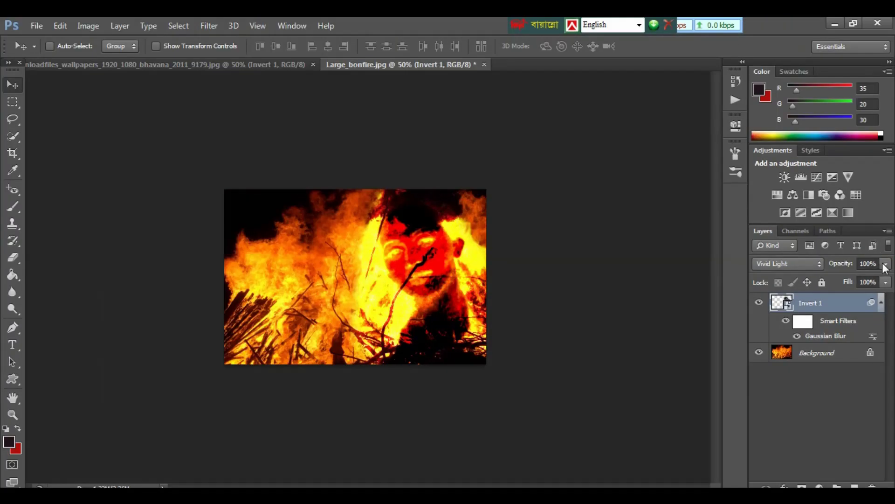
{"action": "left_click", "coordinate": [885, 265]}
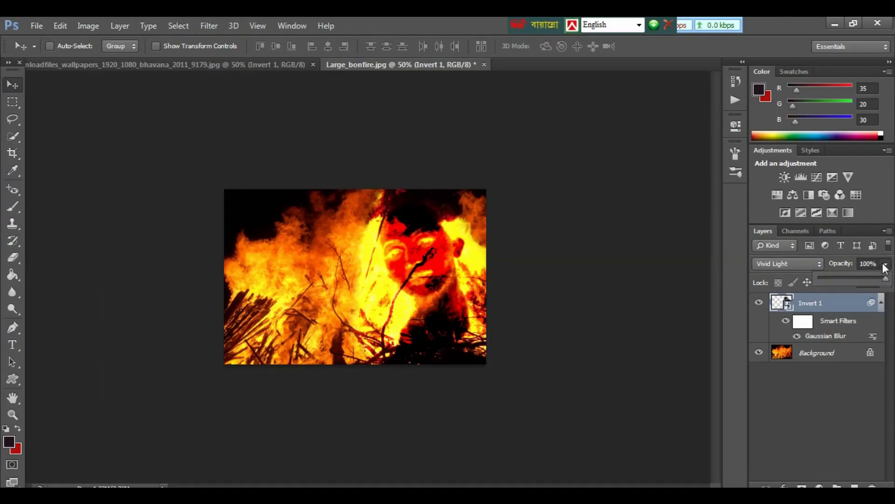
{"action": "left_click", "coordinate": [850, 279]}
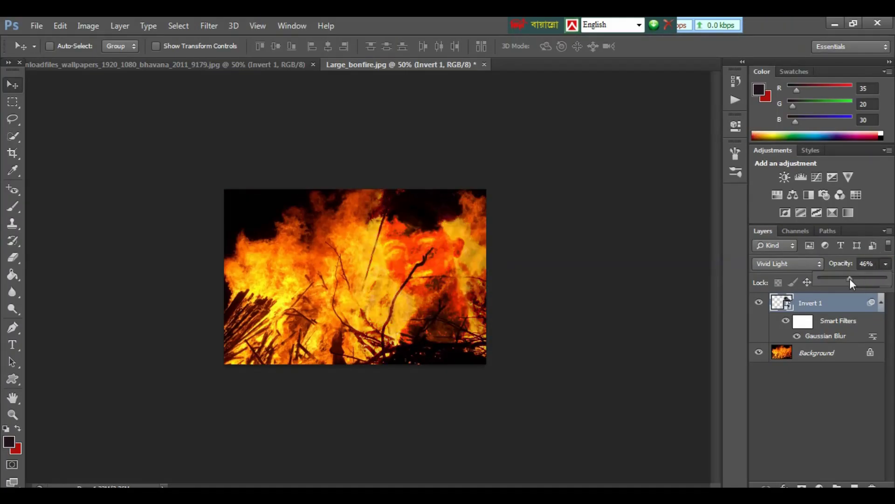
{"action": "left_click_drag", "start_coordinate": [853, 279], "coordinate": [857, 278]}
{"action": "key", "text": "ctrl+1"}
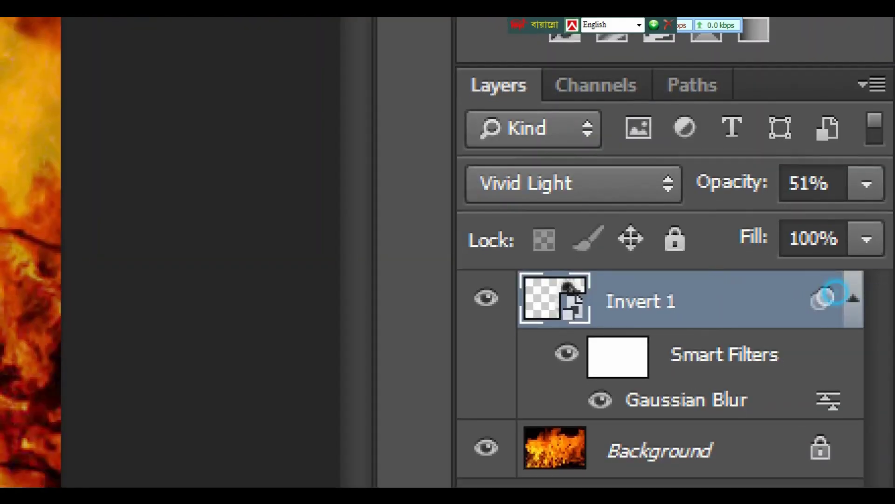
{"action": "left_click_drag", "start_coordinate": [715, 268], "coordinate": [796, 334]}
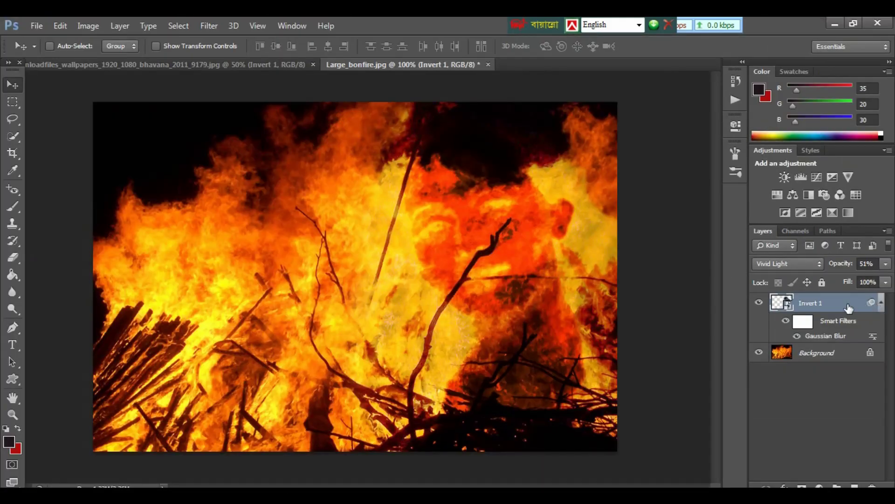
Set split Blend If sliders to This Layer 0/77 and Underlying Layer 222/252.
{"action": "double_click", "coordinate": [848, 308]}
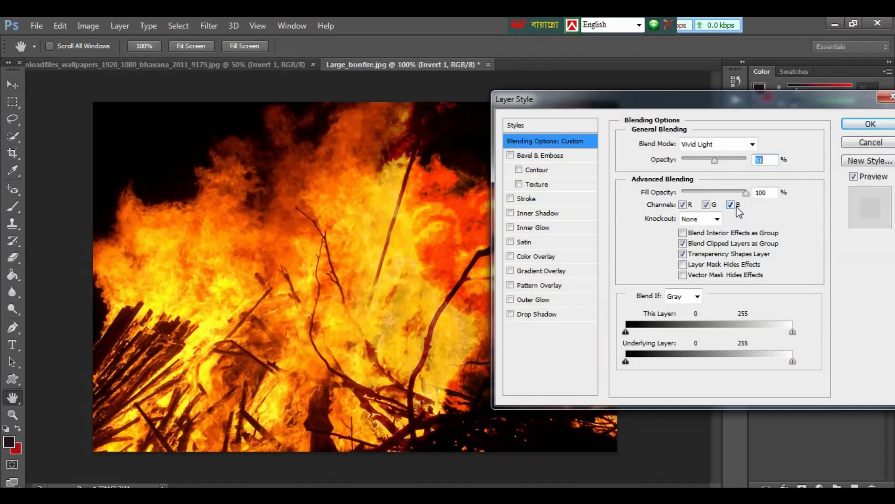
{"action": "left_click_drag", "start_coordinate": [744, 104], "coordinate": [769, 104]}
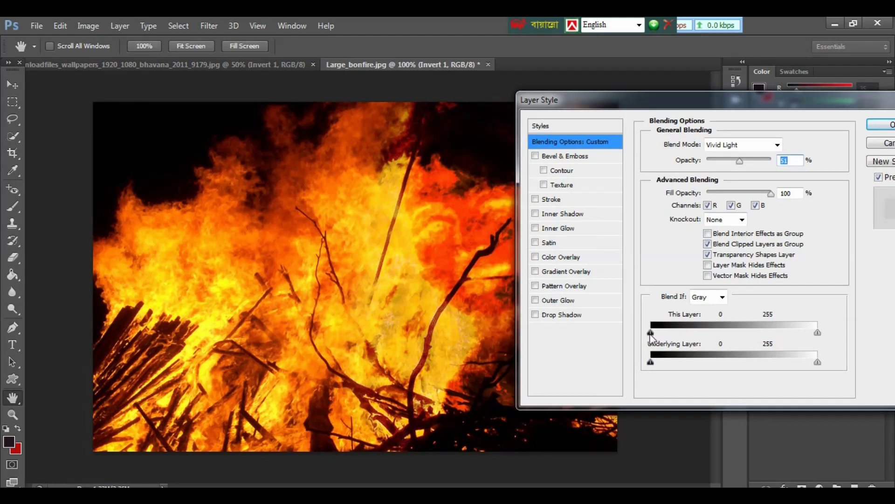
{"action": "mouse_move", "coordinate": [651, 332]}
{"action": "left_mouse_down"}
{"action": "mouse_move", "coordinate": [710, 332]}
{"action": "mouse_move", "coordinate": [651, 332]}
{"action": "left_mouse_up"}
{"action": "mouse_move", "coordinate": [818, 332]}
{"action": "left_mouse_down"}
{"action": "mouse_move", "coordinate": [807, 332]}
{"action": "mouse_move", "coordinate": [835, 346]}
{"action": "left_mouse_up"}
{"action": "mouse_move", "coordinate": [650, 362]}
{"action": "left_mouse_down"}
{"action": "mouse_move", "coordinate": [765, 362]}
{"action": "mouse_move", "coordinate": [652, 363]}
{"action": "left_mouse_up"}
{"action": "left_click_drag", "start_coordinate": [651, 332], "coordinate": [702, 333]}
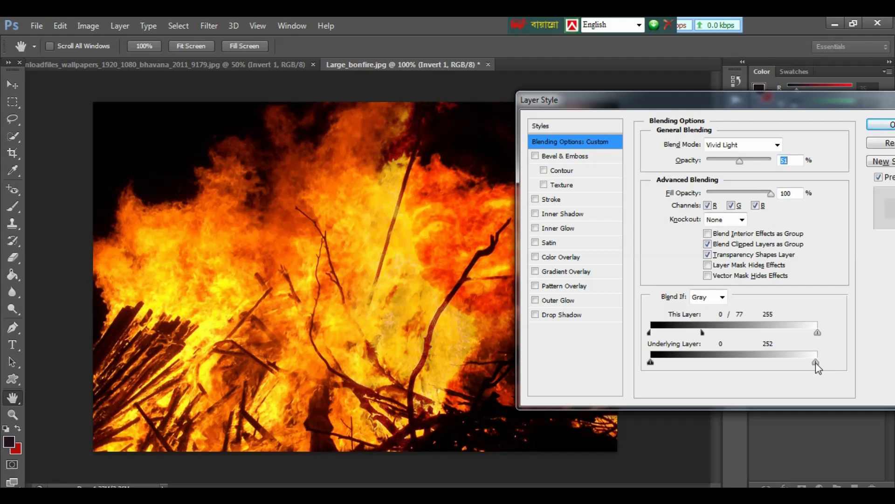
{"action": "left_click_drag", "start_coordinate": [816, 362], "coordinate": [787, 363]}
Apply the Blend If settings, inspect the blend zoomed in, then nudge the face left and up.
{"action": "left_click", "coordinate": [883, 125]}
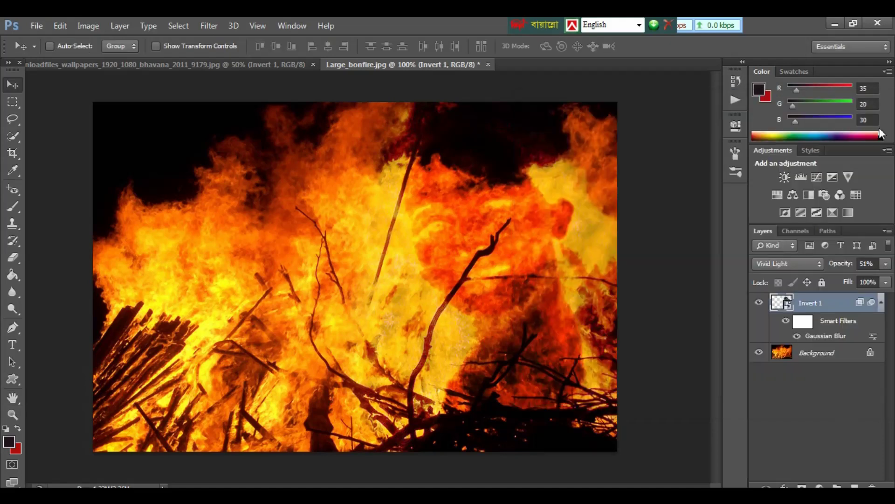
{"action": "key", "text": "ctrl+plus"}
{"action": "key", "text": "ctrl+plus"}
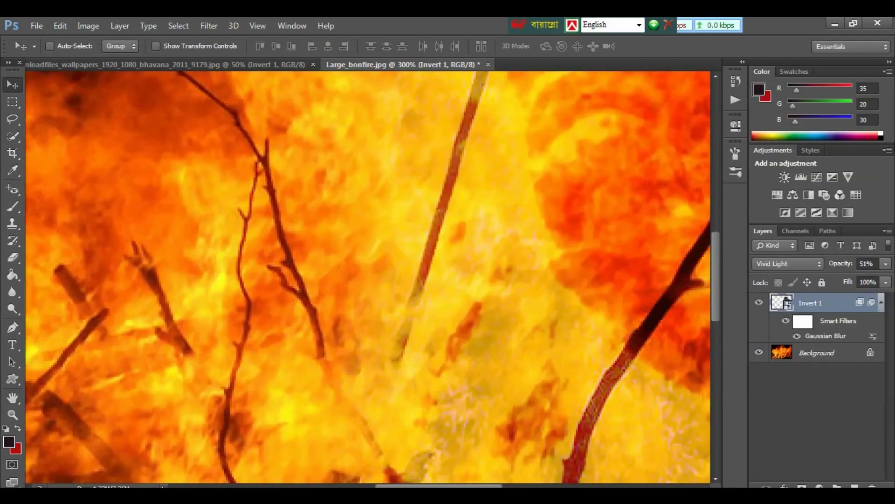
{"action": "mouse_move", "coordinate": [689, 215]}
{"action": "left_mouse_down"}
{"action": "mouse_move", "coordinate": [463, 296]}
{"action": "mouse_move", "coordinate": [352, 322]}
{"action": "mouse_move", "coordinate": [301, 310]}
{"action": "left_mouse_up"}
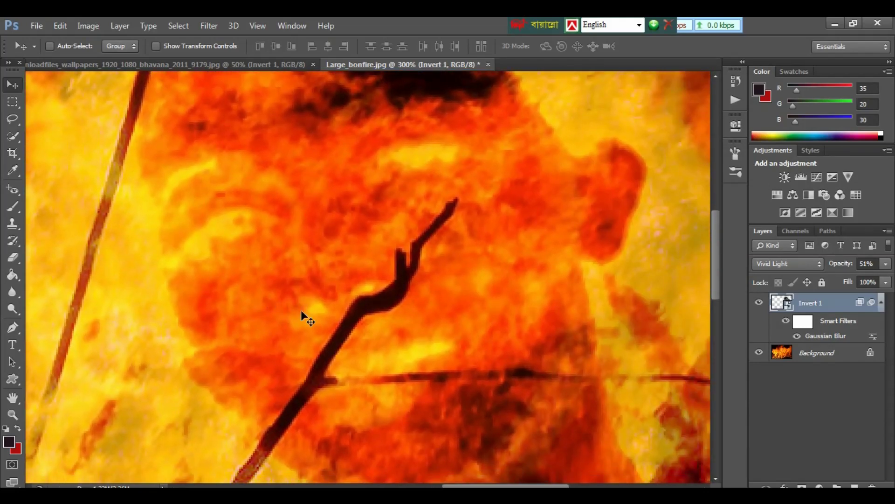
{"action": "key", "text": "ctrl+minus"}
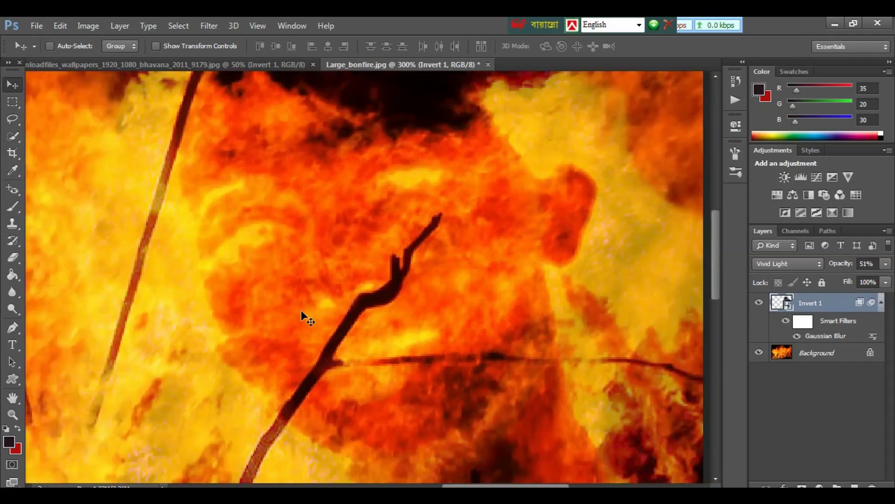
{"action": "key", "text": "ctrl+minus"}
{"action": "mouse_move", "coordinate": [479, 269]}
{"action": "left_mouse_down"}
{"action": "mouse_move", "coordinate": [293, 246]}
{"action": "mouse_move", "coordinate": [263, 275]}
{"action": "mouse_move", "coordinate": [280, 282]}
{"action": "mouse_move", "coordinate": [304, 274]}
{"action": "mouse_move", "coordinate": [294, 286]}
{"action": "mouse_move", "coordinate": [513, 259]}
{"action": "left_mouse_up"}
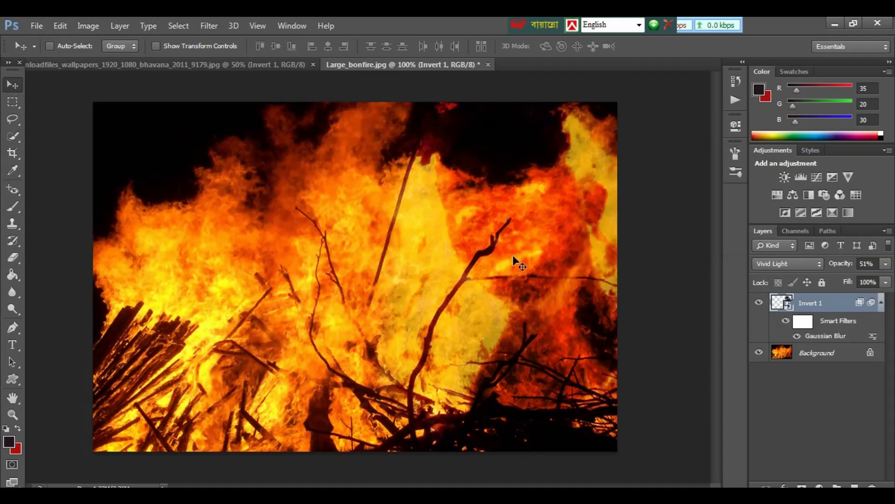